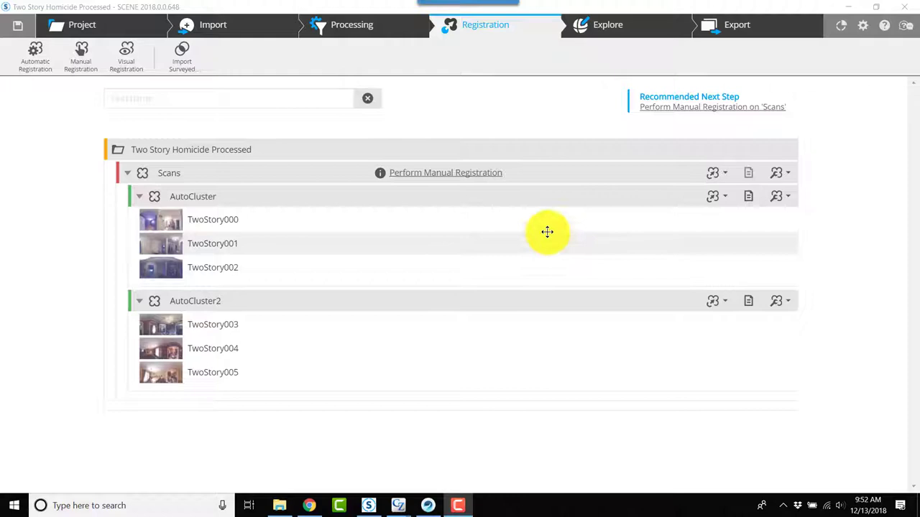
Start visual registration of the Scans cluster with the Cloud to Cloud method and advance to Place and Register.
{"action": "left_click", "coordinate": [127, 50]}
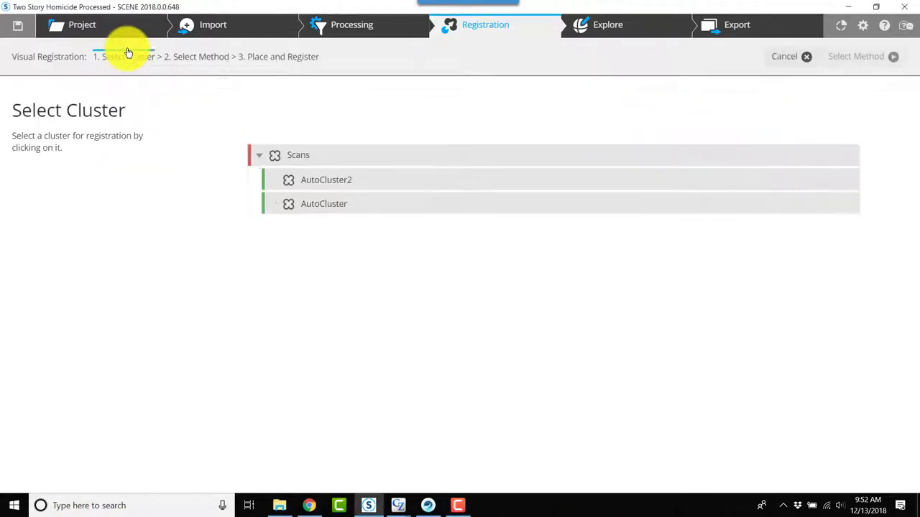
{"action": "left_click", "coordinate": [347, 152]}
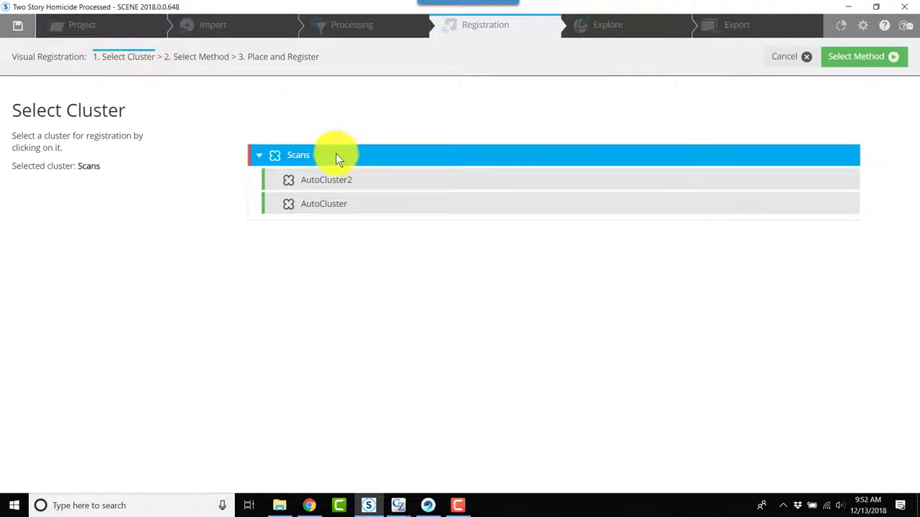
{"action": "left_click", "coordinate": [875, 58]}
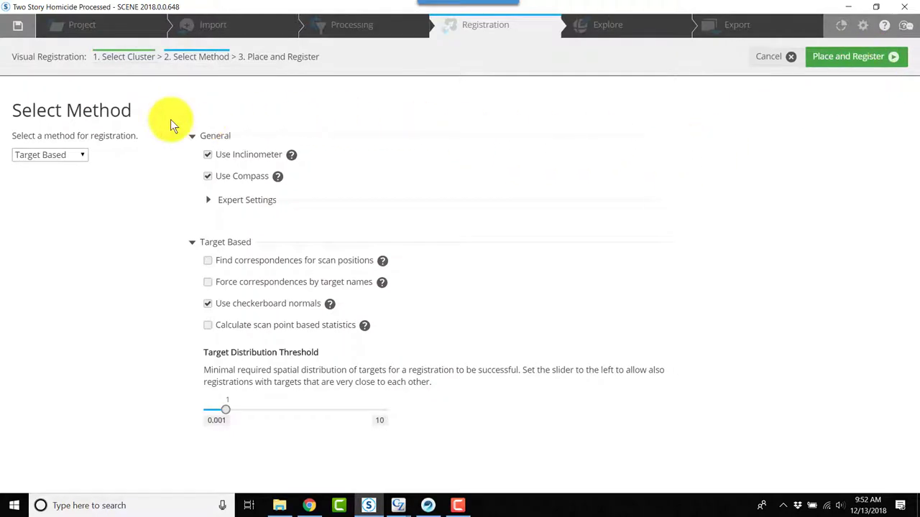
{"action": "left_click", "coordinate": [80, 154]}
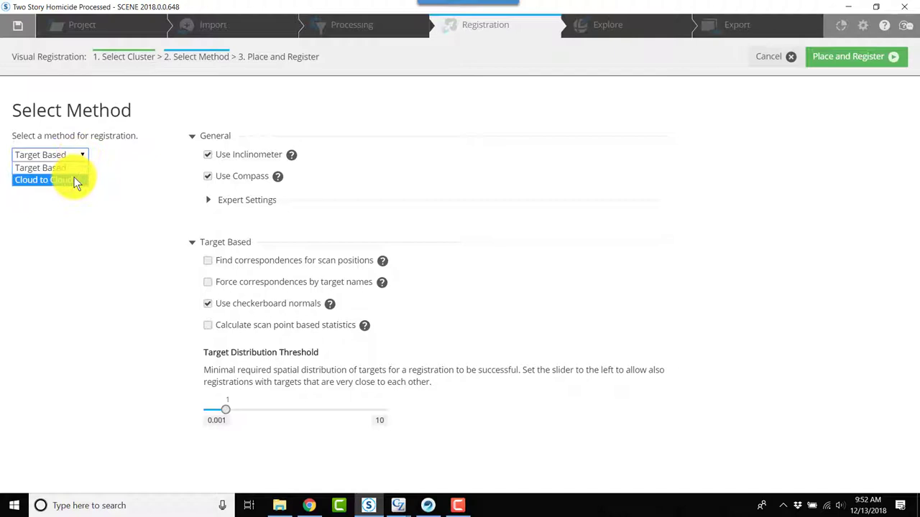
{"action": "left_click", "coordinate": [77, 180]}
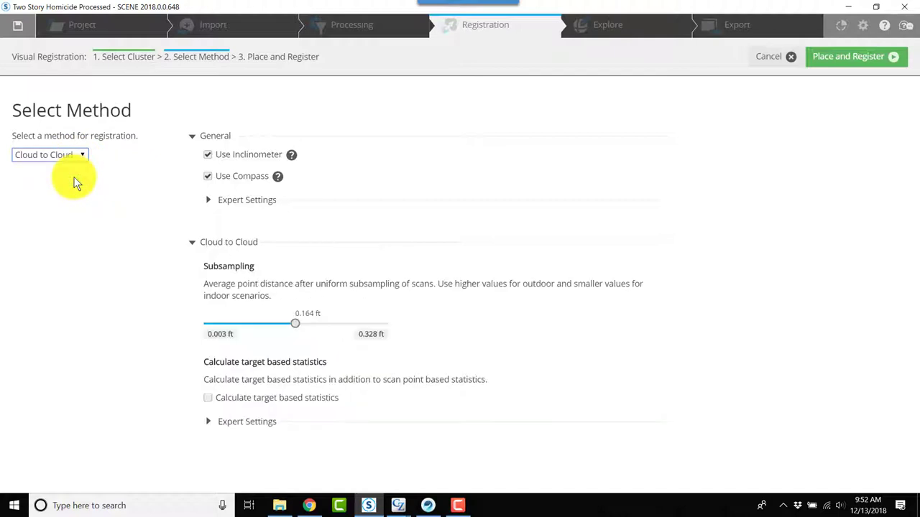
{"action": "left_click", "coordinate": [855, 59]}
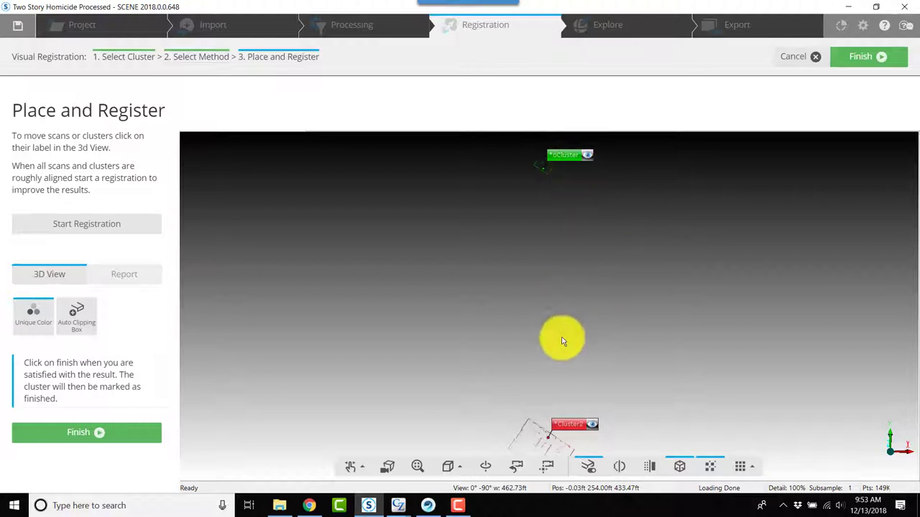
Drag AutoCluster down next to Cluster2 and frame both floor plans close-up in the top-down view.
{"action": "left_click", "coordinate": [562, 154]}
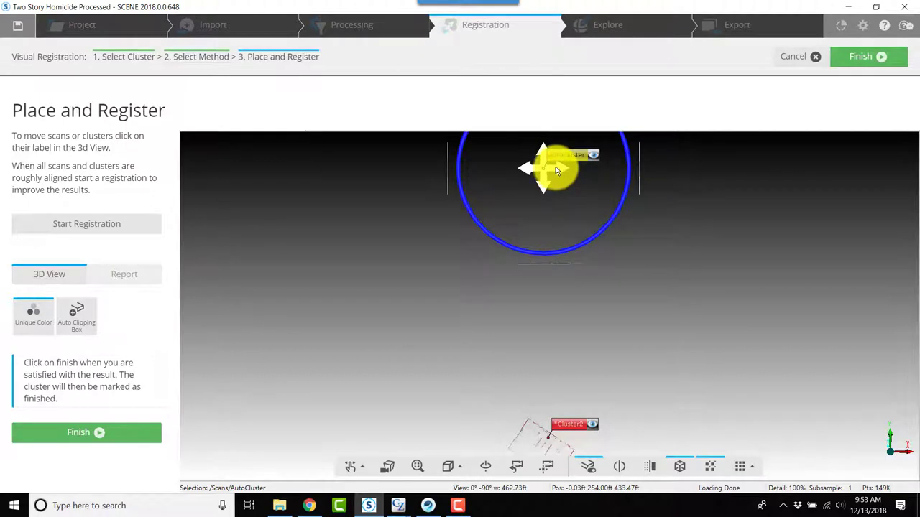
{"action": "left_click_drag", "start_coordinate": [554, 170], "coordinate": [498, 415]}
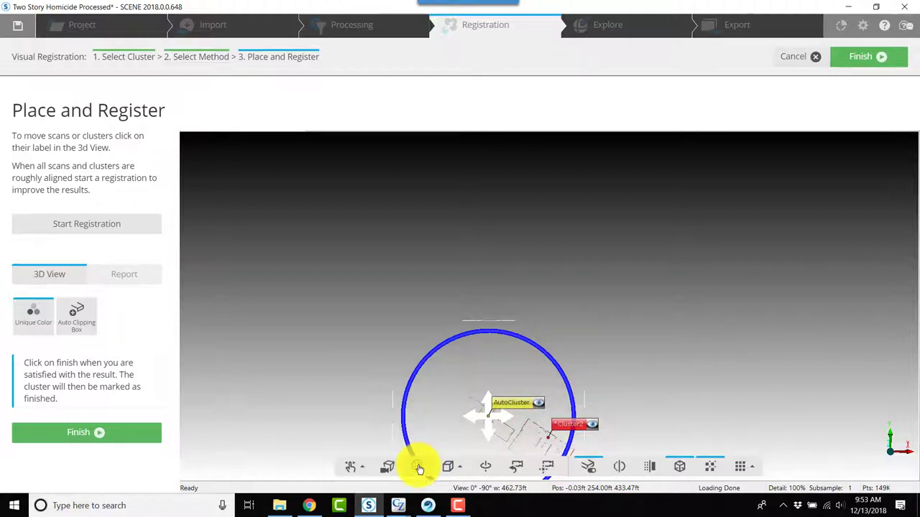
{"action": "left_click", "coordinate": [420, 468]}
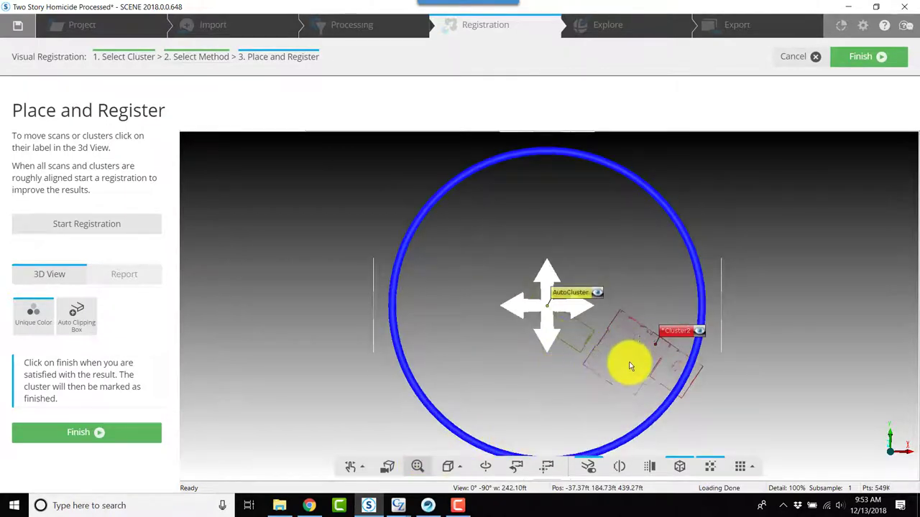
{"action": "scroll", "coordinate": [630, 365], "scroll_direction": "up", "scroll_amount": 2}
{"action": "right_click_drag", "start_coordinate": [643, 365], "coordinate": [563, 336]}
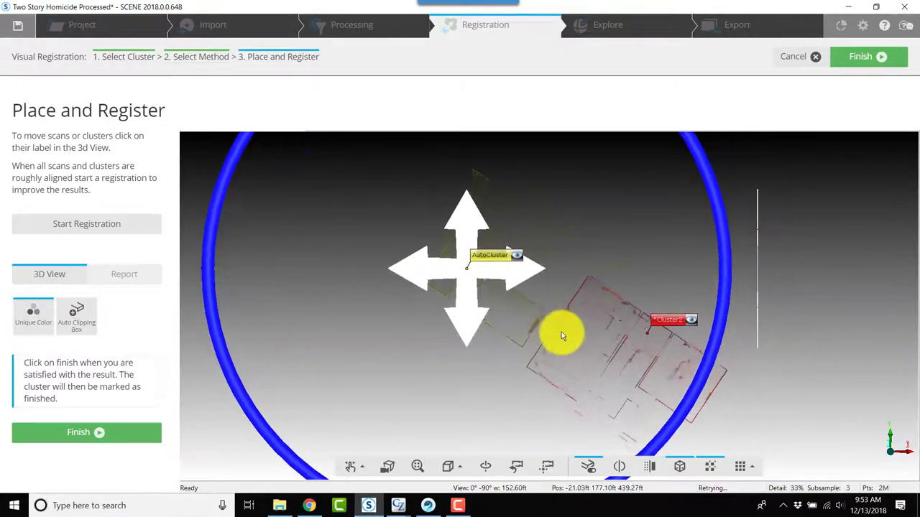
{"action": "left_click", "coordinate": [801, 300]}
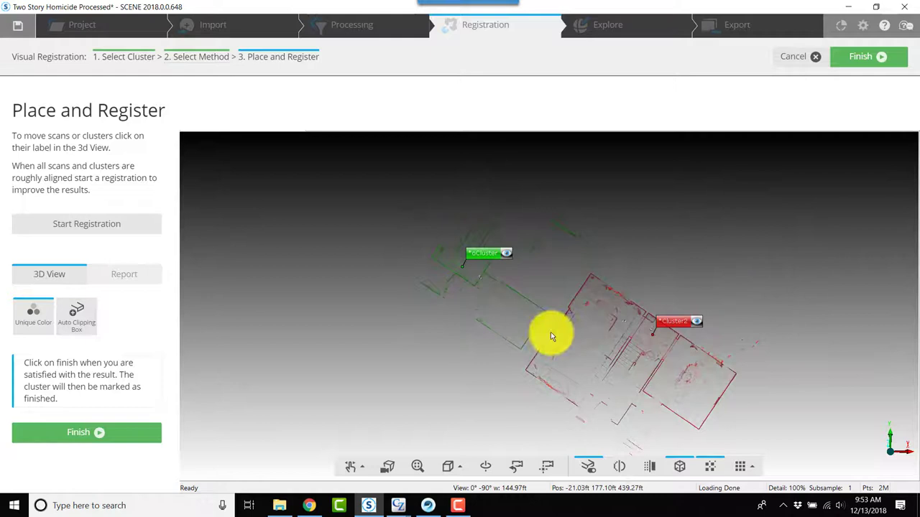
{"action": "left_click", "coordinate": [459, 467]}
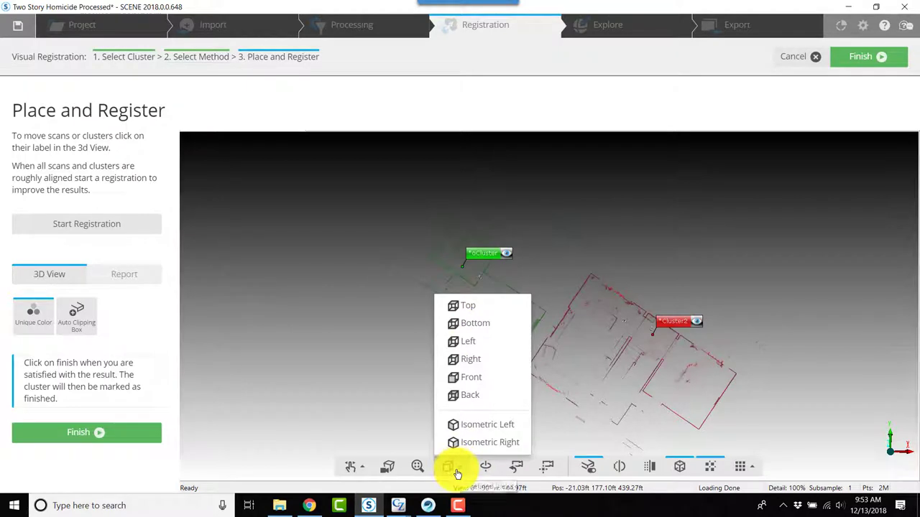
View both clusters from the side and display them as dense point clouds.
{"action": "left_click", "coordinate": [475, 347]}
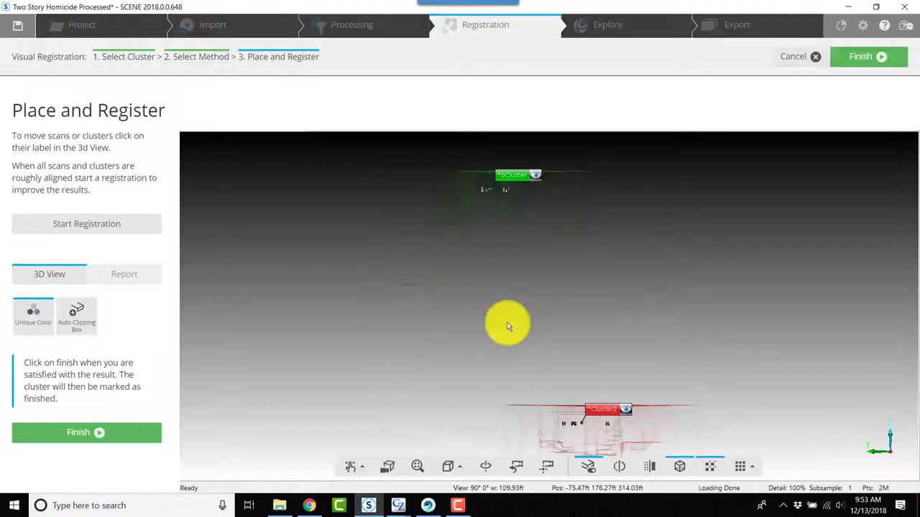
{"action": "left_click_drag", "start_coordinate": [513, 339], "coordinate": [483, 329]}
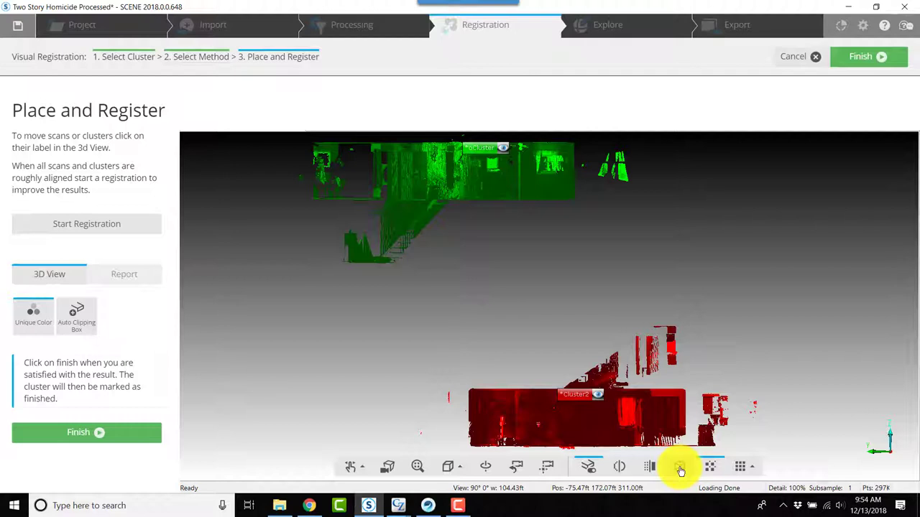
{"action": "left_click", "coordinate": [679, 467]}
Lower AutoCluster with the gizmo so it sits directly above Cluster2.
{"action": "left_click", "coordinate": [480, 147]}
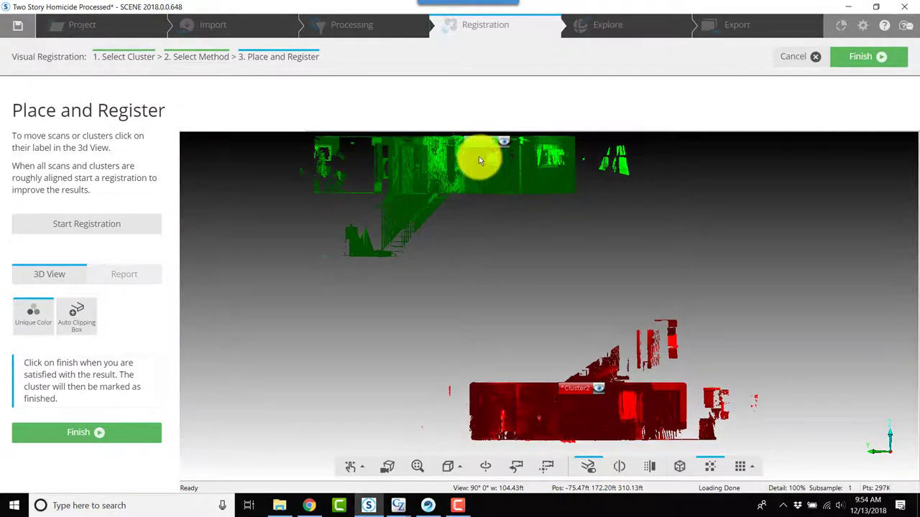
{"action": "left_click", "coordinate": [478, 147]}
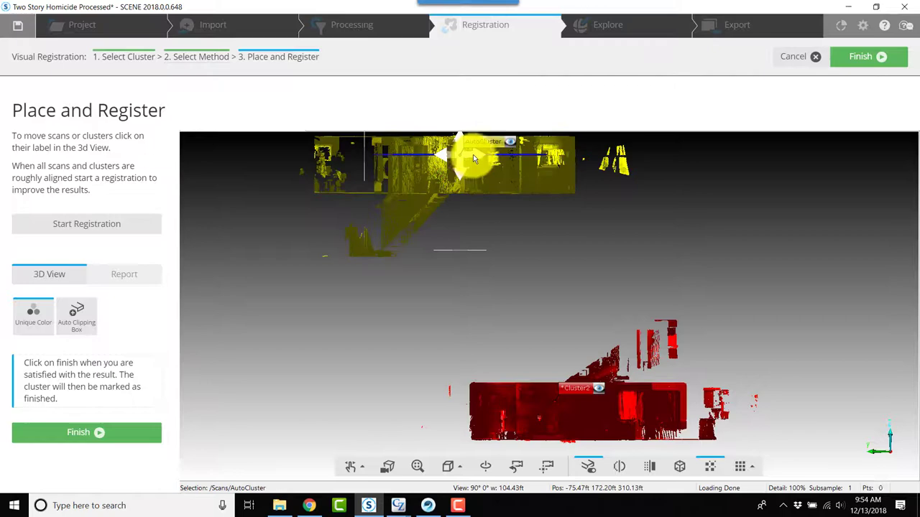
{"action": "left_click_drag", "start_coordinate": [473, 154], "coordinate": [618, 316]}
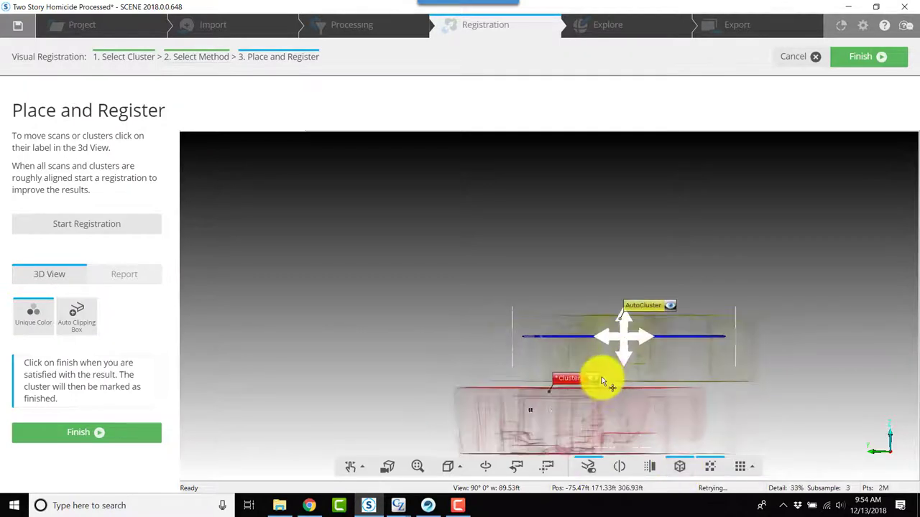
{"action": "right_click_drag", "start_coordinate": [602, 377], "coordinate": [606, 294]}
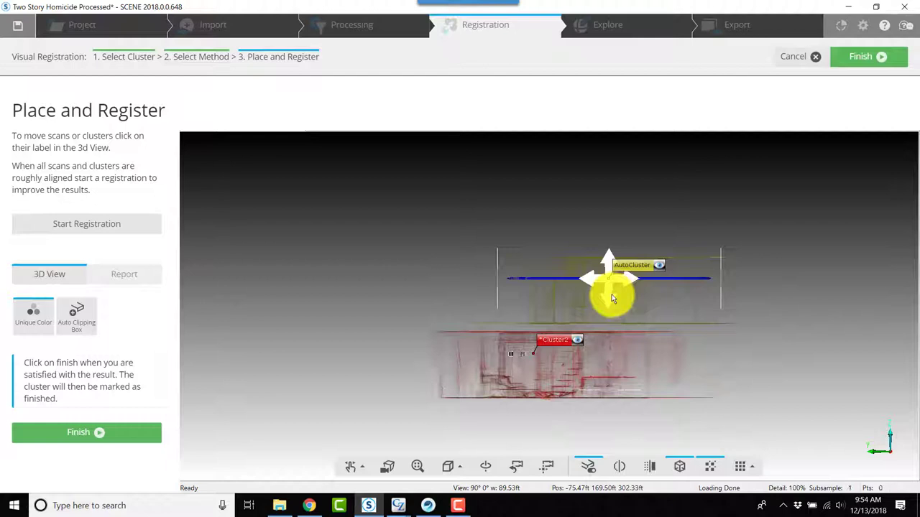
{"action": "left_click_drag", "start_coordinate": [612, 299], "coordinate": [619, 321]}
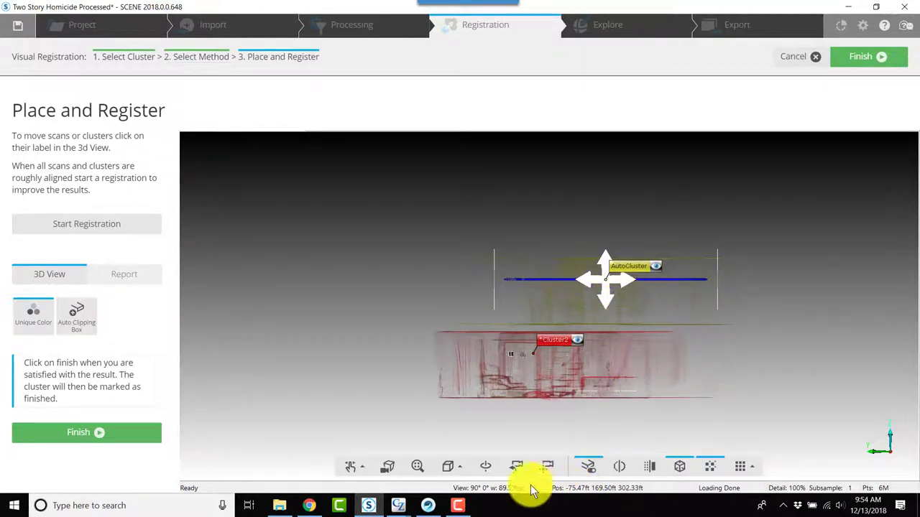
In the Top view, slide AutoCluster onto Cluster2's floor plan.
{"action": "left_click", "coordinate": [456, 470]}
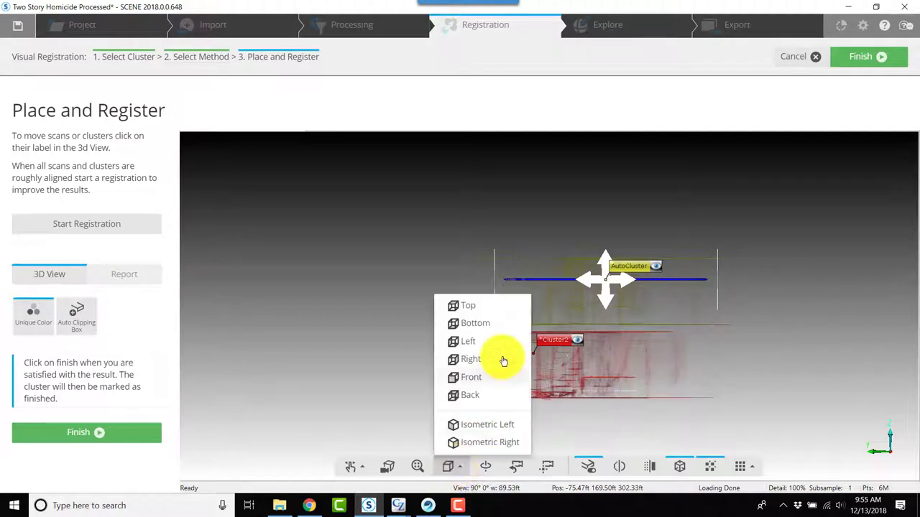
{"action": "left_click", "coordinate": [476, 306]}
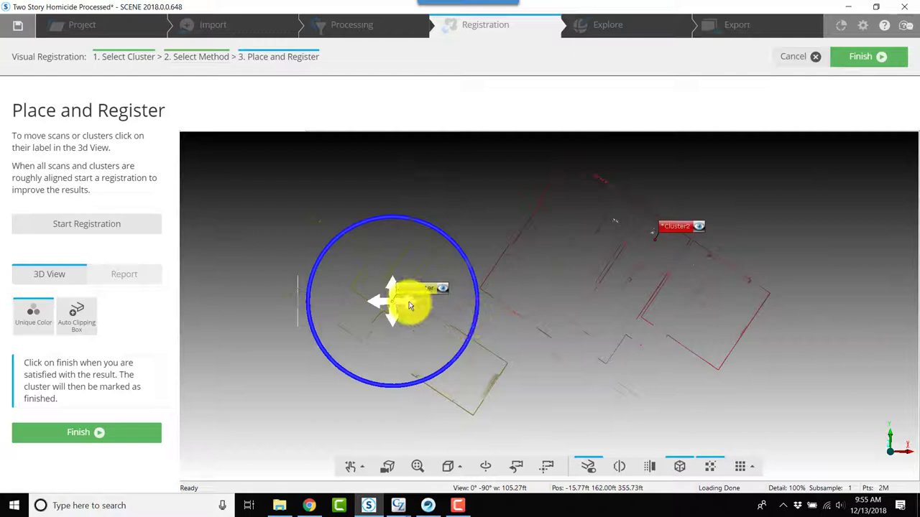
{"action": "left_click_drag", "start_coordinate": [408, 303], "coordinate": [610, 330]}
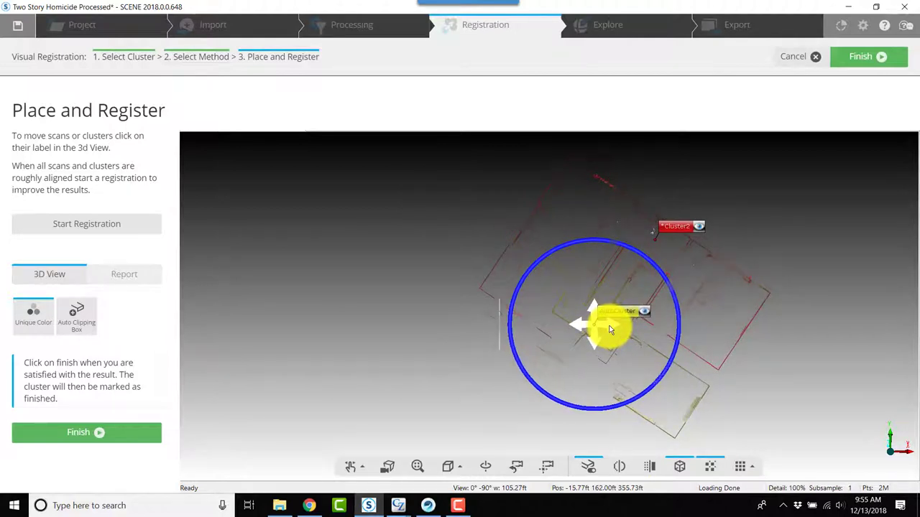
Recentre and zoom out on both clusters, toggling the full point-cloud display on and back off.
{"action": "left_click_drag", "start_coordinate": [743, 349], "coordinate": [519, 327]}
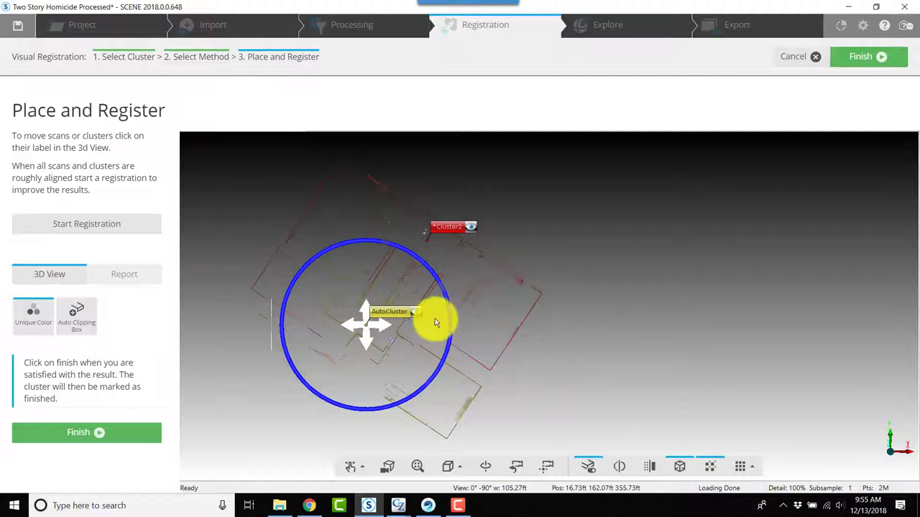
{"action": "scroll", "coordinate": [554, 393], "scroll_direction": "down", "scroll_amount": 2}
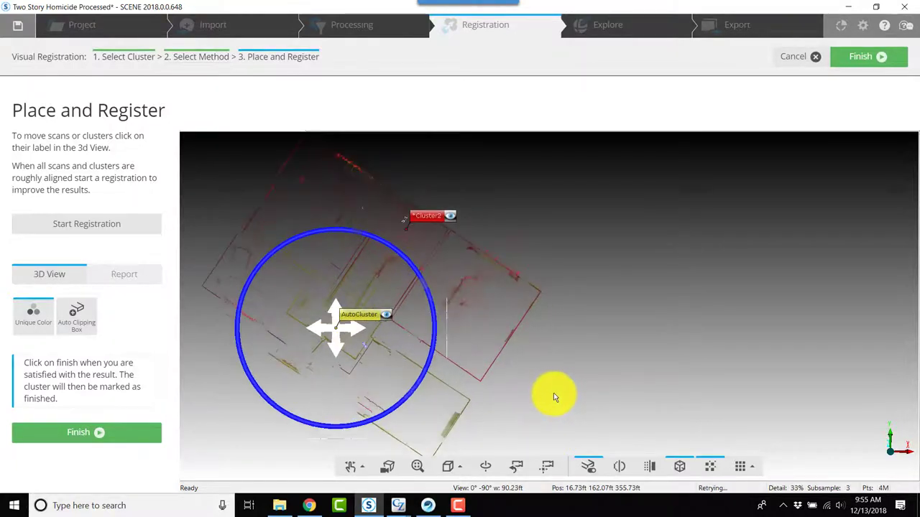
{"action": "scroll", "coordinate": [553, 395], "scroll_direction": "down", "scroll_amount": 2}
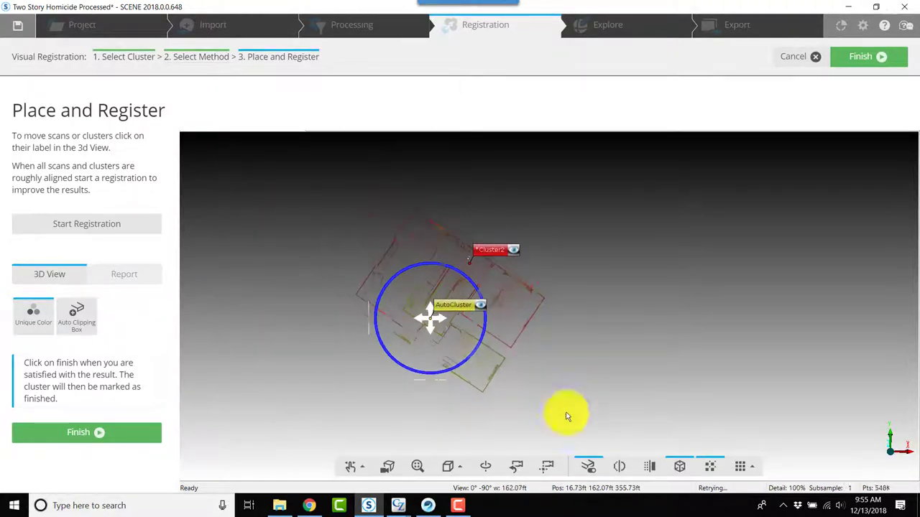
{"action": "left_click", "coordinate": [680, 468]}
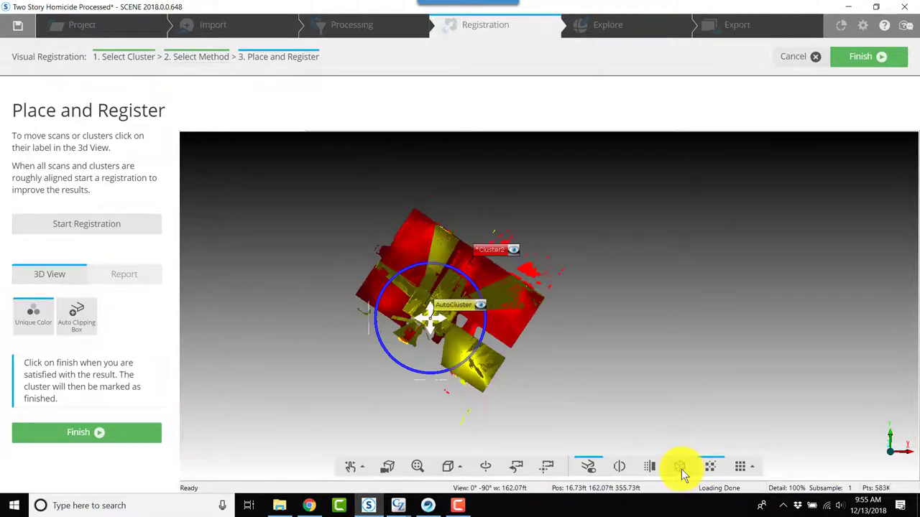
{"action": "left_click", "coordinate": [681, 469]}
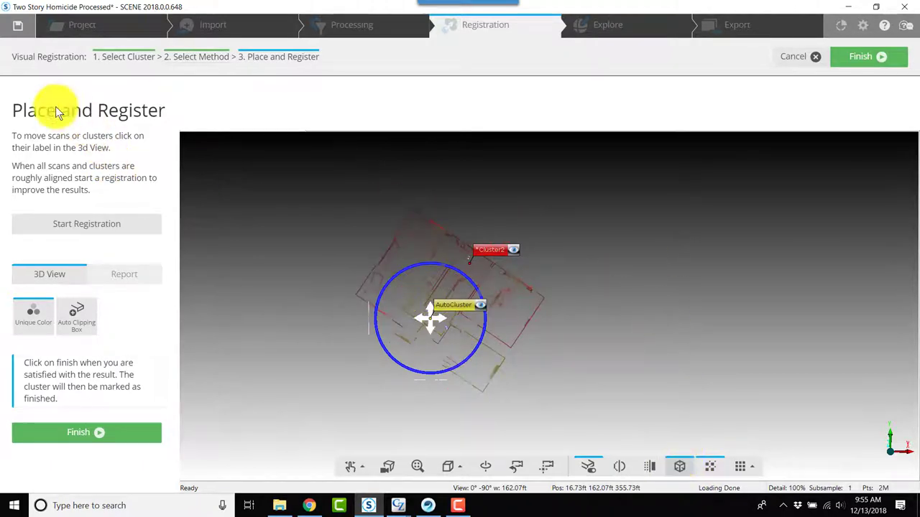
Save and share the project as revision 3 with the comment 'Visual Alignment'.
{"action": "left_click", "coordinate": [17, 25]}
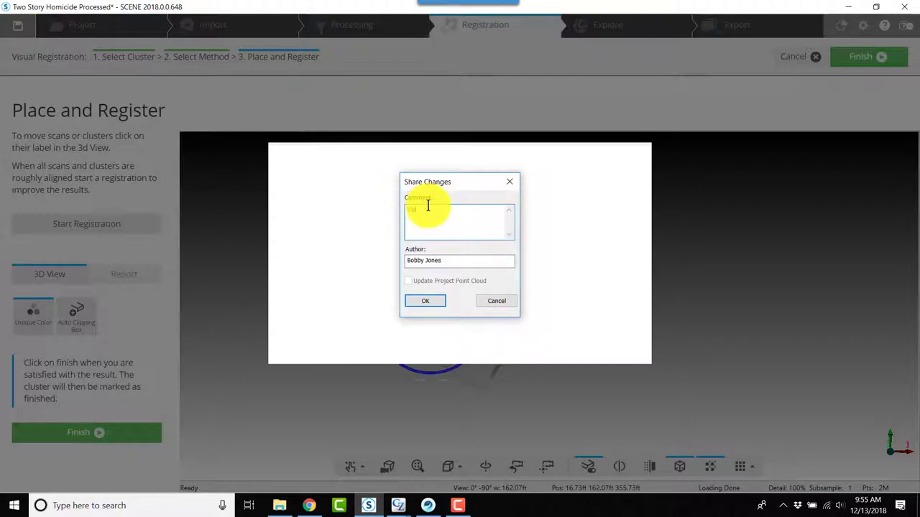
{"action": "type", "text": "ual"}
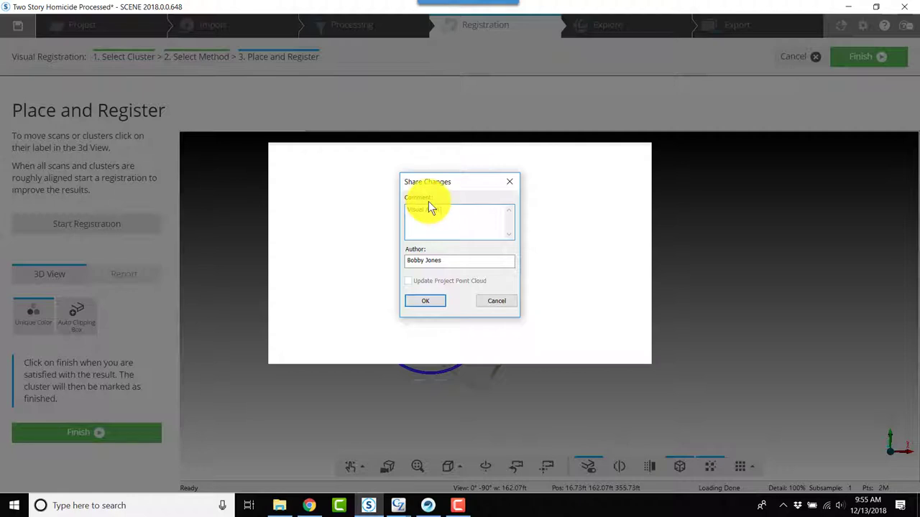
{"action": "type", "text": " Alignment"}
{"action": "key", "text": "Return"}
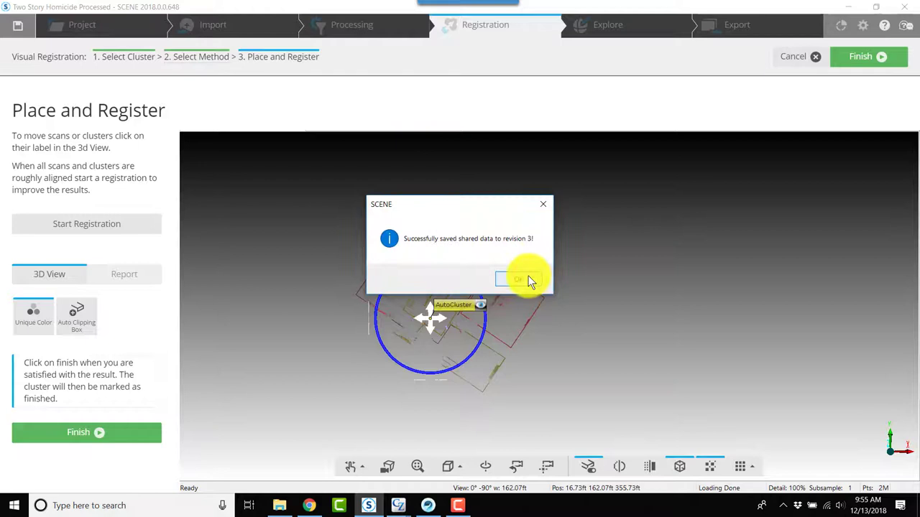
{"action": "left_click", "coordinate": [528, 280]}
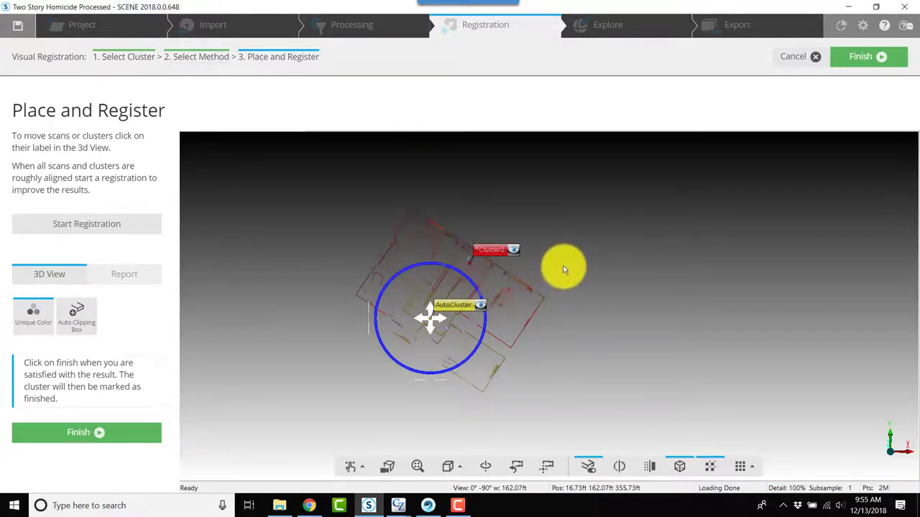
Release AutoCluster, run the registration, and check the report: 0.041 in point error, 19.5% overlap.
{"action": "left_click", "coordinate": [356, 189]}
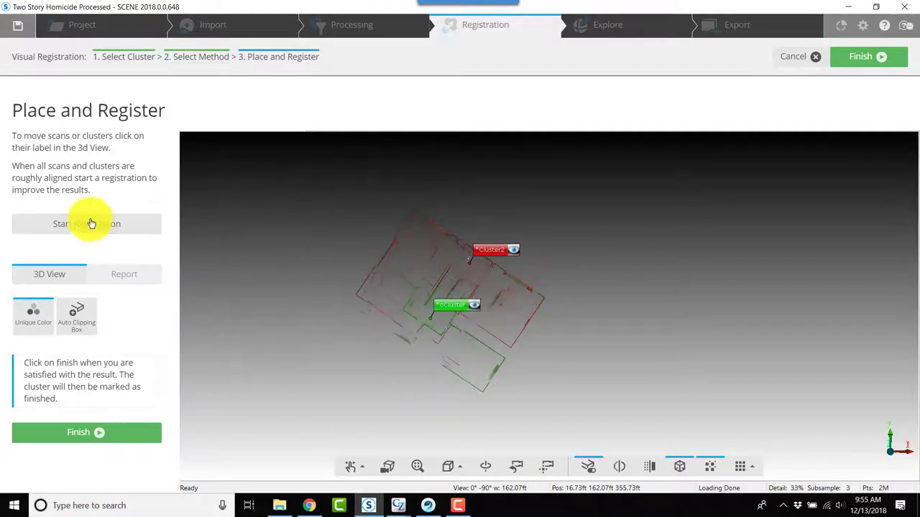
{"action": "left_click", "coordinate": [90, 225]}
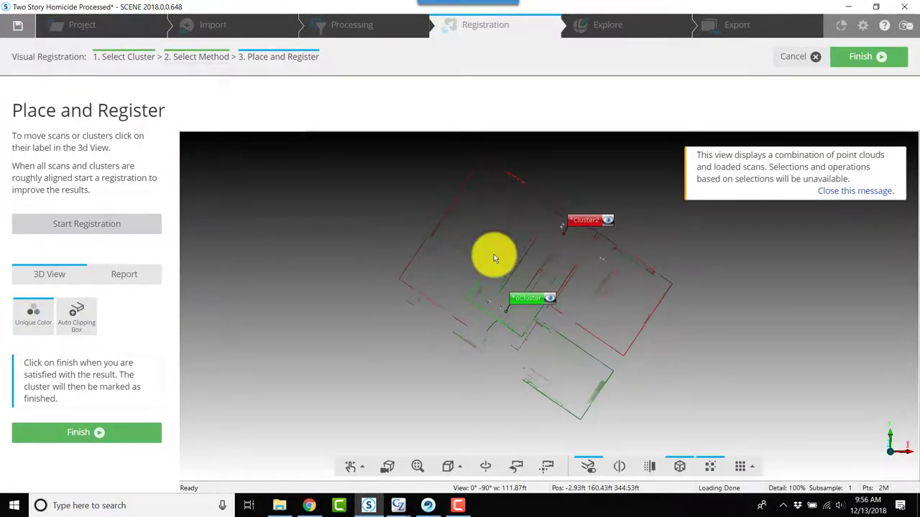
{"action": "left_click", "coordinate": [142, 273]}
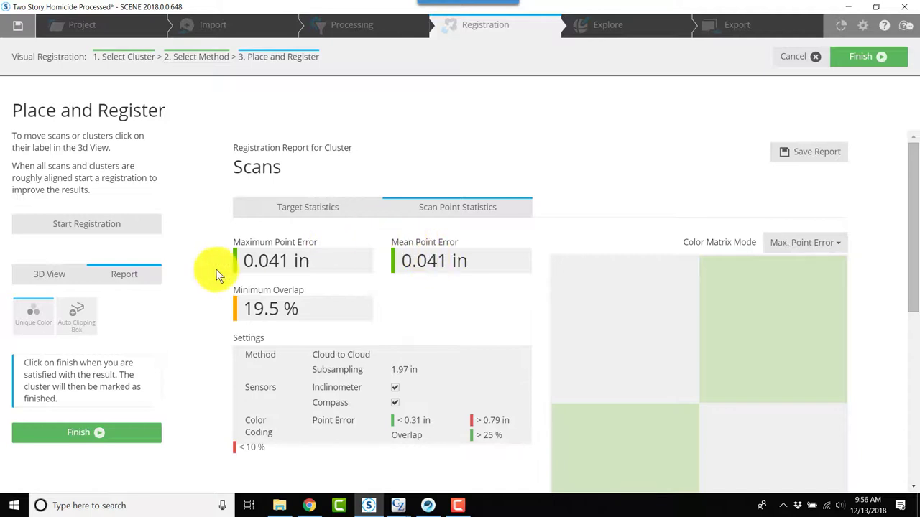
Mark the registered cluster finished and switch to the Explore workspace.
{"action": "left_click", "coordinate": [91, 431]}
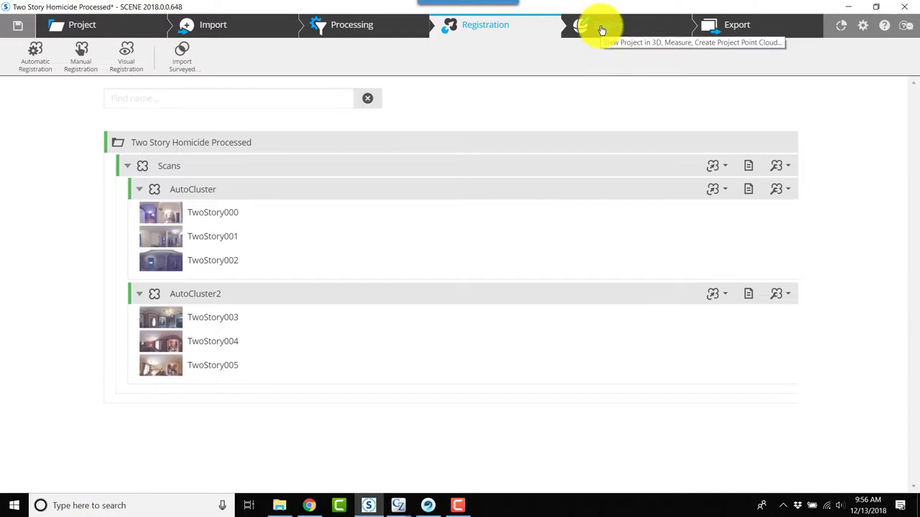
{"action": "left_click", "coordinate": [602, 29]}
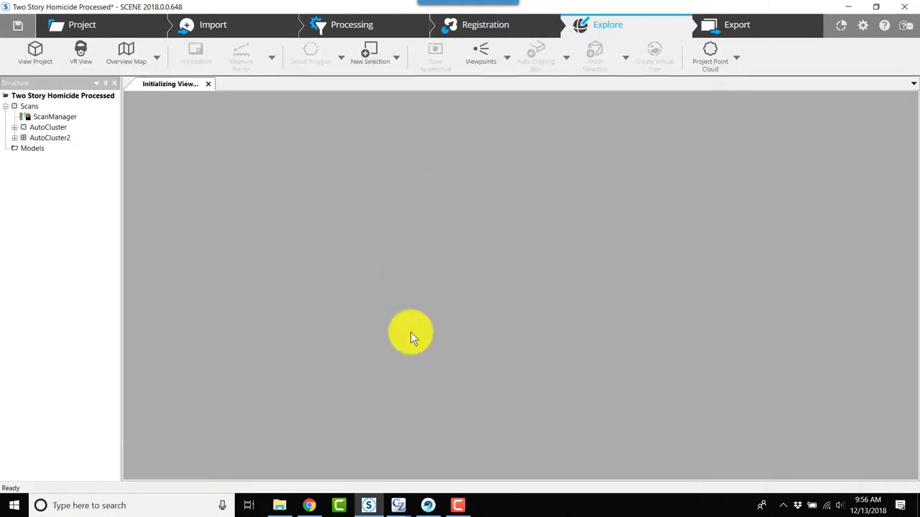